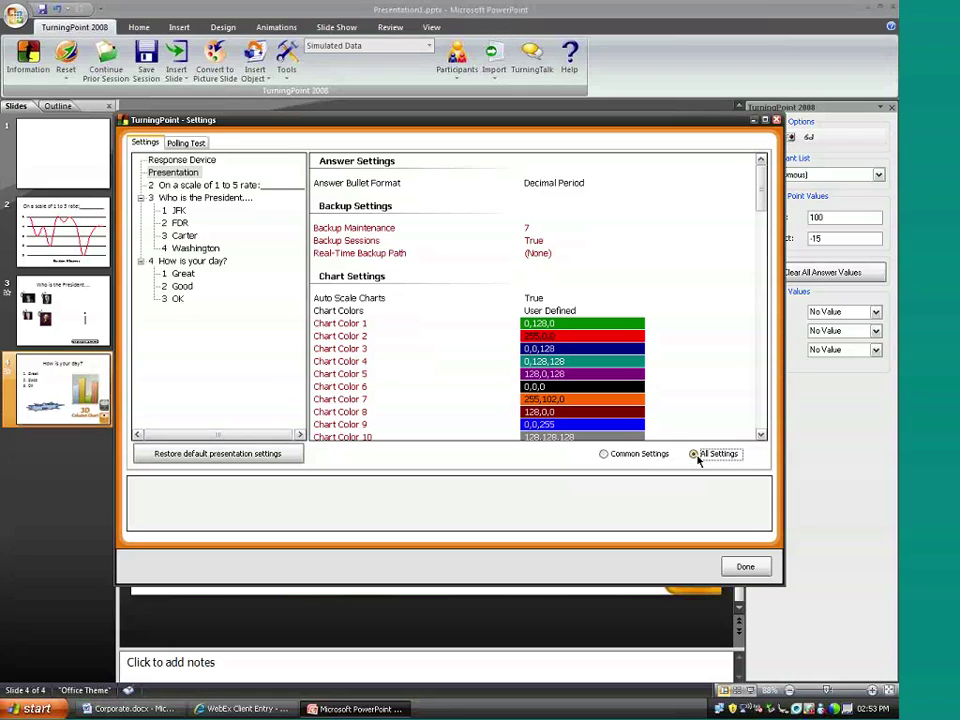
- Compare the common settings with the full list of settings for the presentation
click(655, 456)
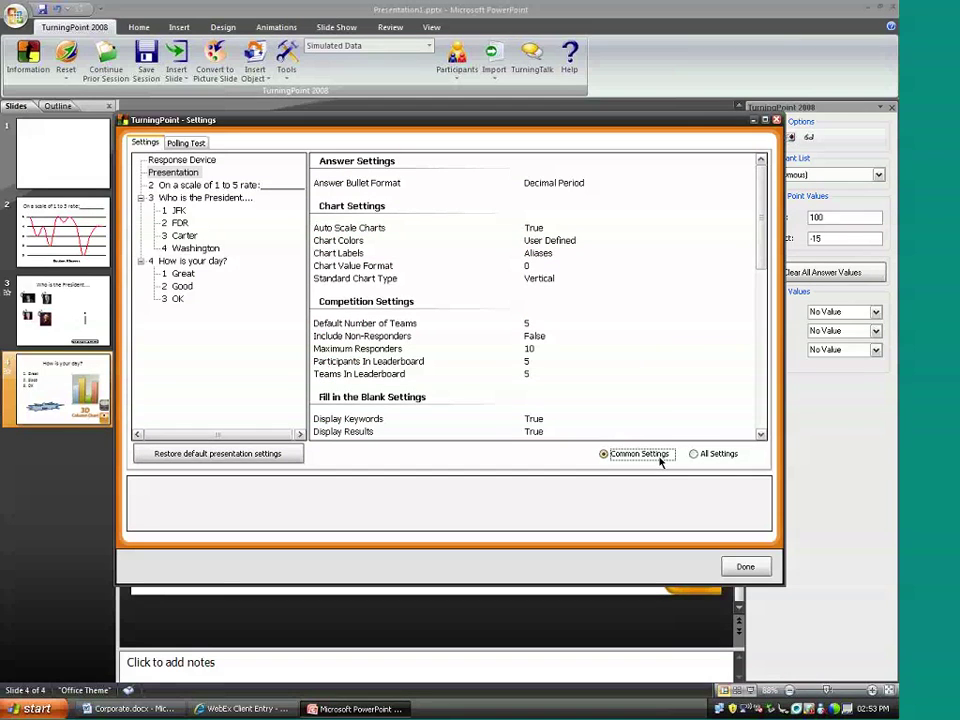
click(699, 454)
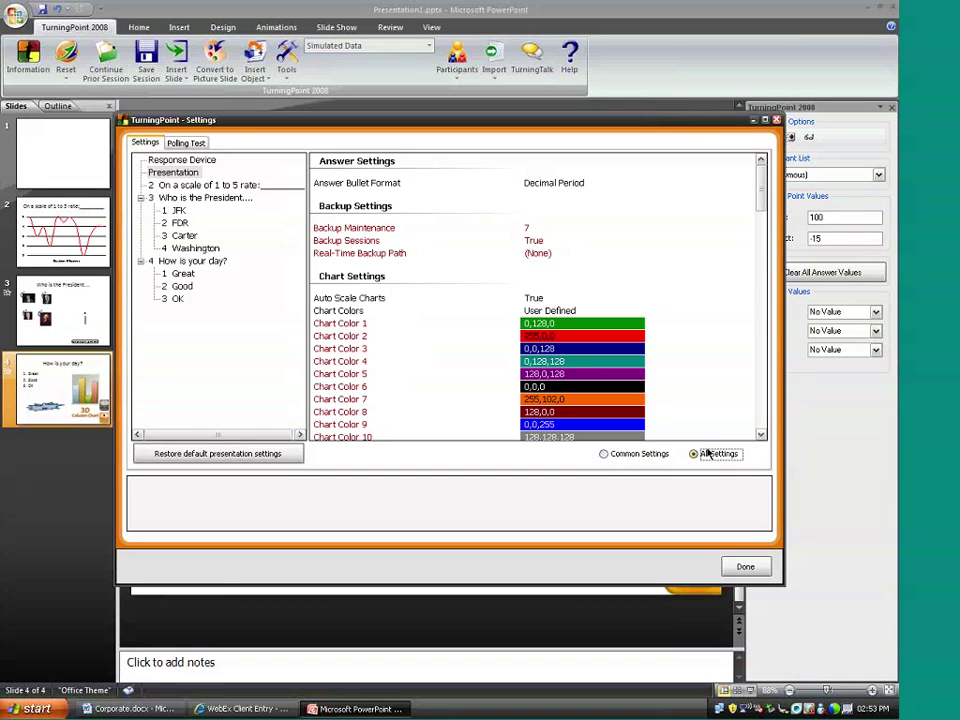
click(185, 176)
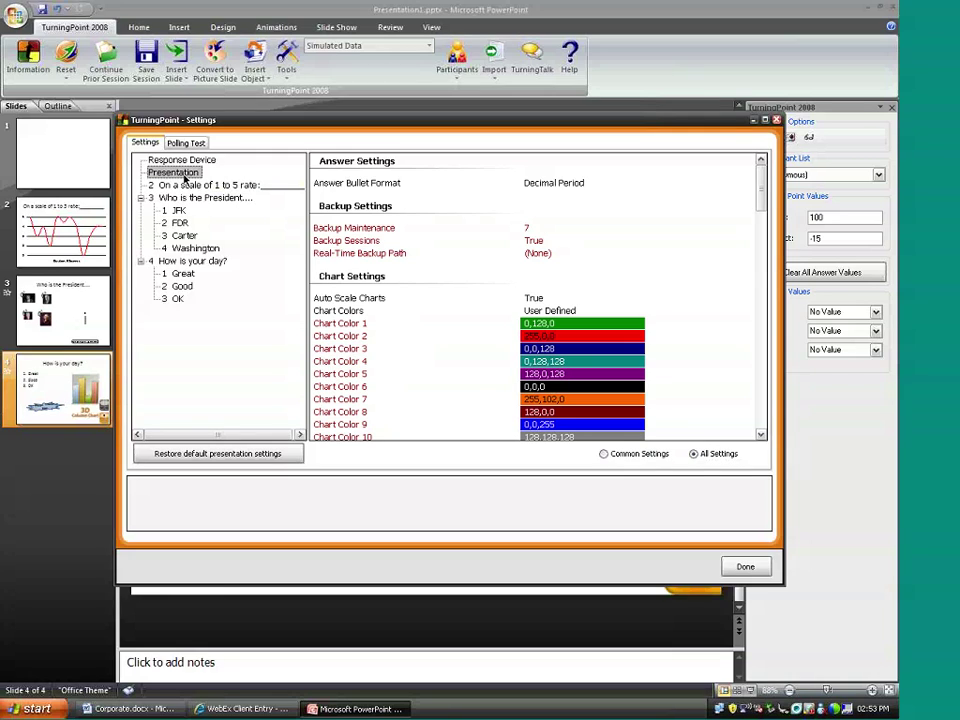
mouse_move(461, 241)
- View the chart settings of the "Who is the President...." slide and return to the presentation-level settings
click(241, 200)
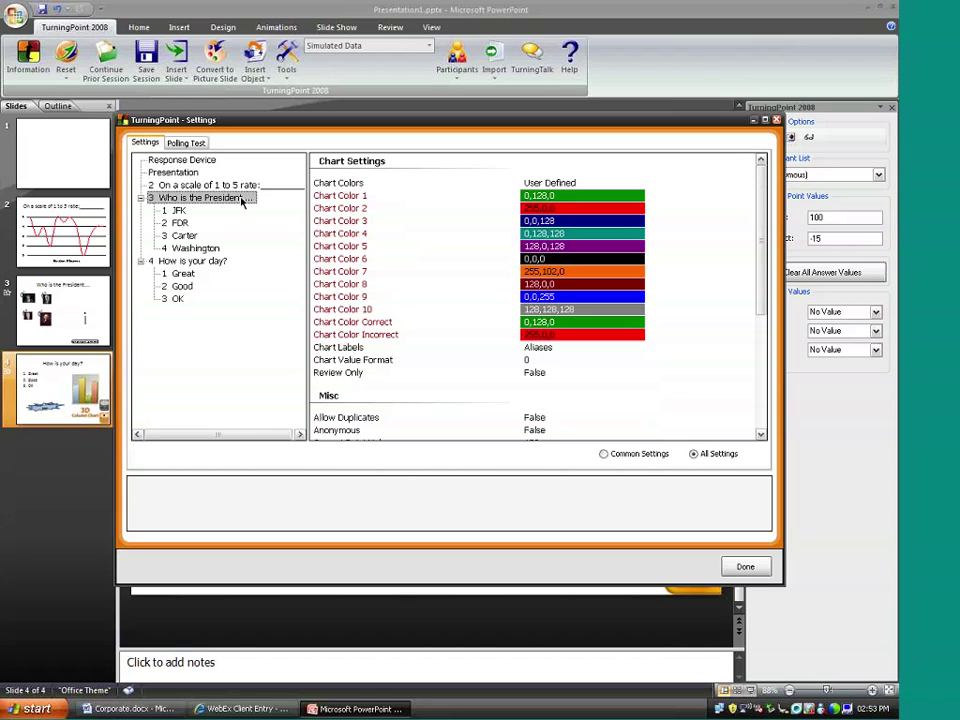
mouse_move(449, 211)
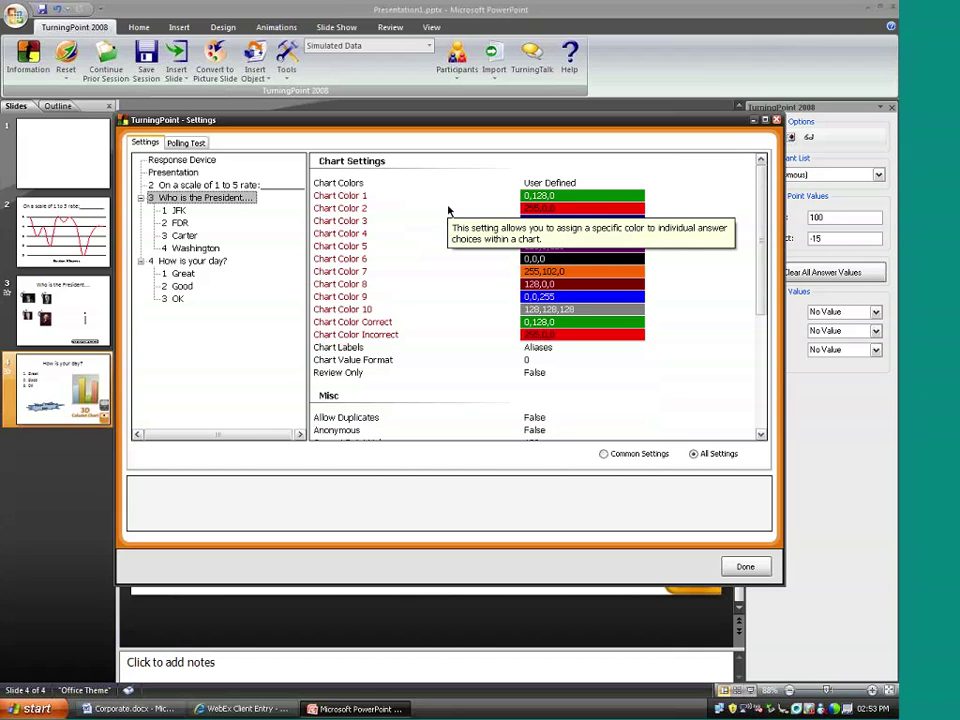
click(190, 172)
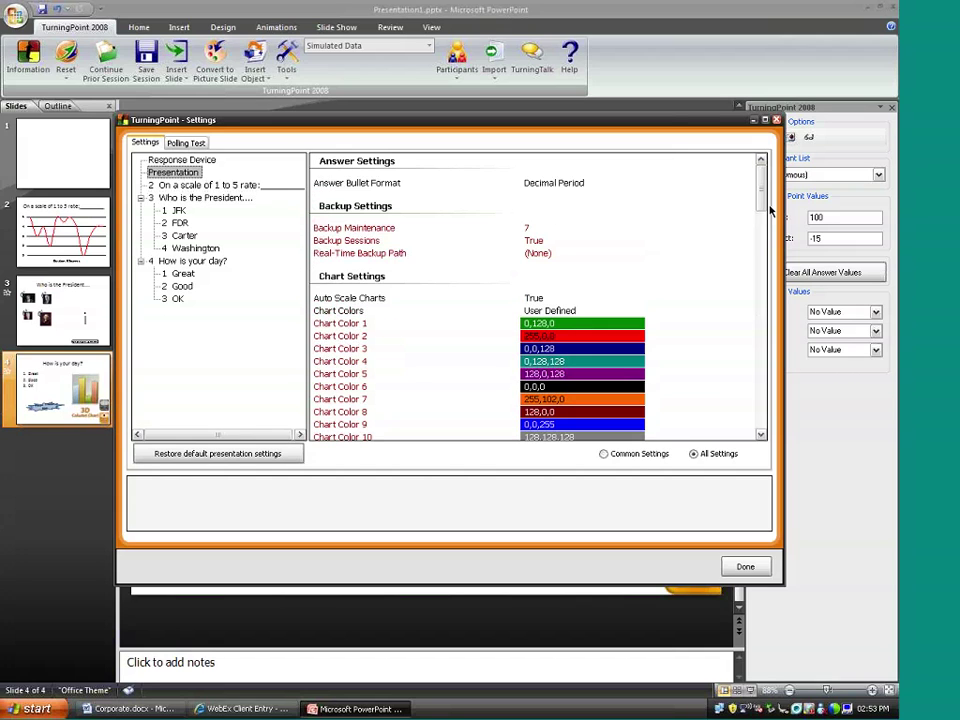
- Switch the presentation's Chart Colors setting to Color Scheme and return it to User Defined
drag(763, 206, 760, 224)
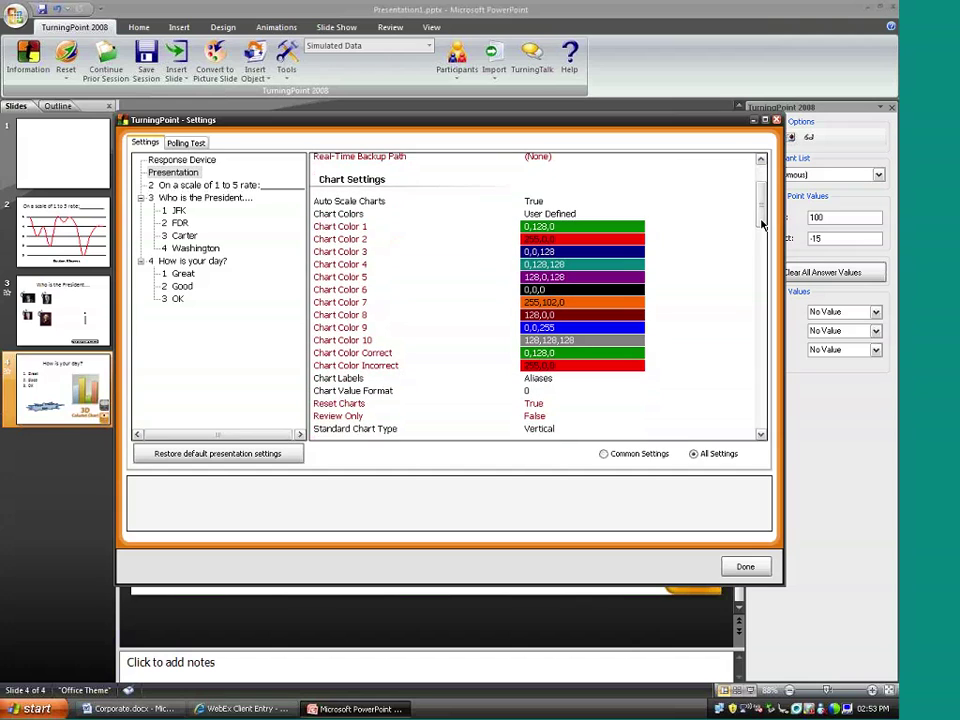
click(346, 220)
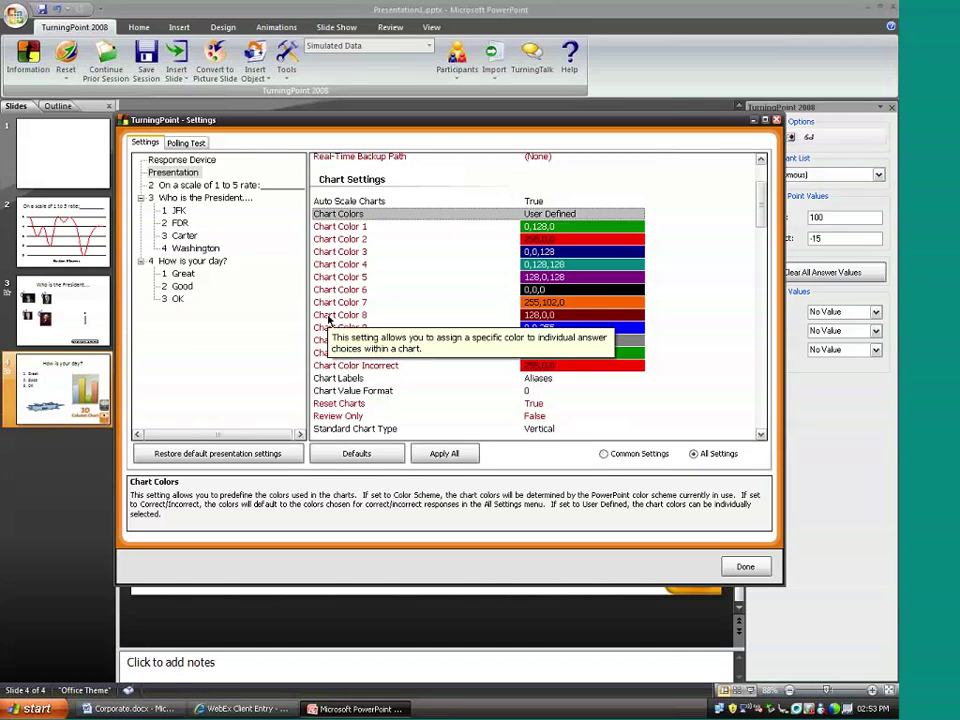
click(548, 217)
click(634, 214)
click(591, 228)
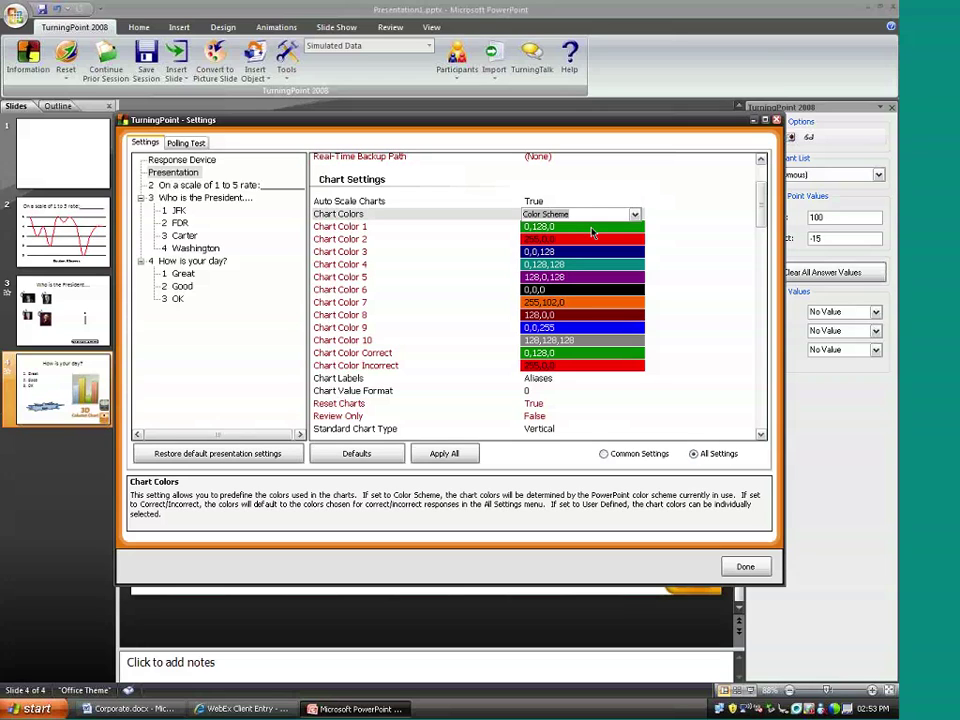
click(594, 214)
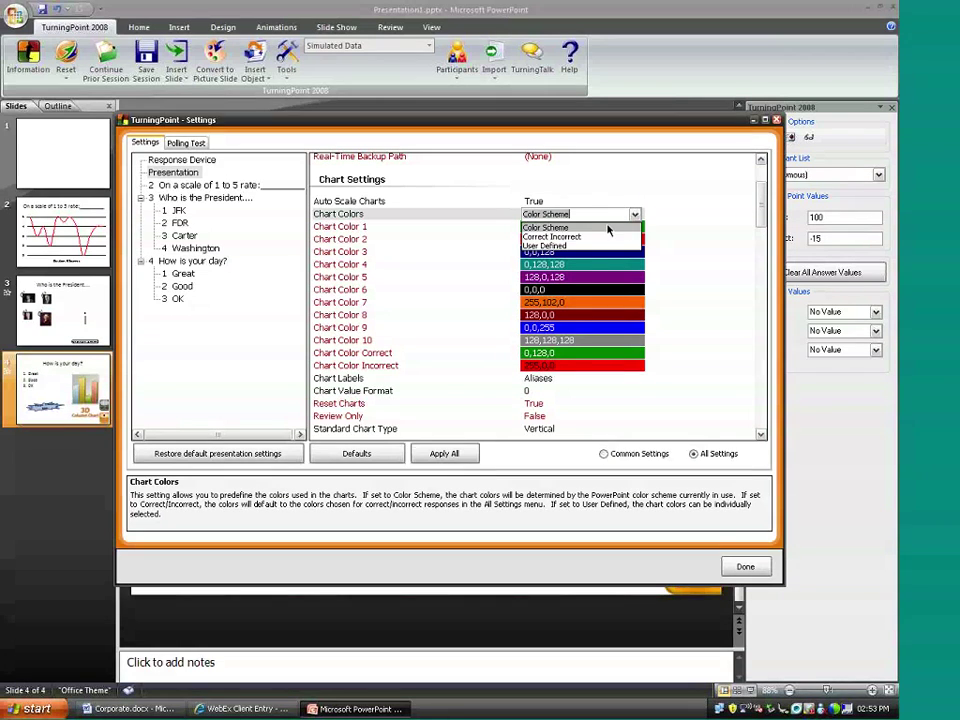
click(592, 245)
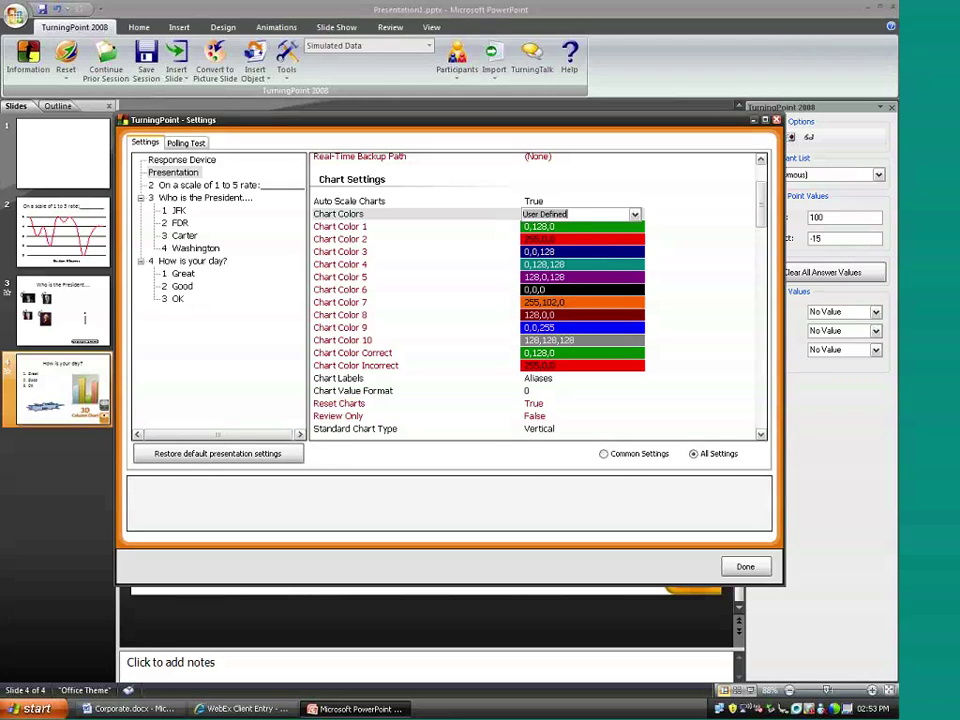
- Choose green (0,128,0) for Chart Color 1 and view the color palette for Chart Color 3
click(565, 228)
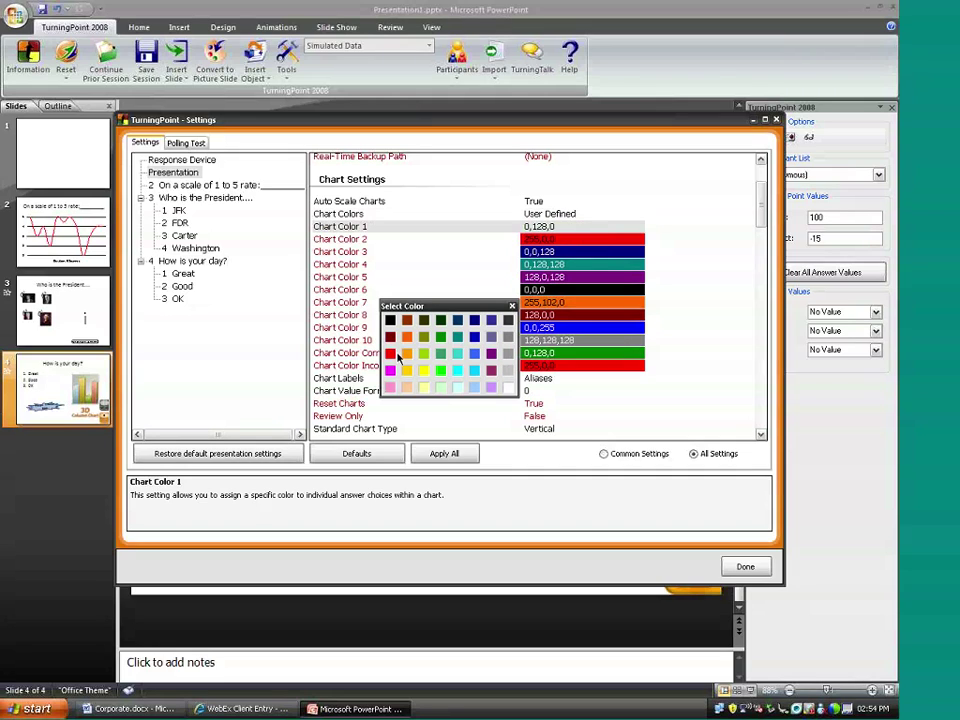
click(437, 338)
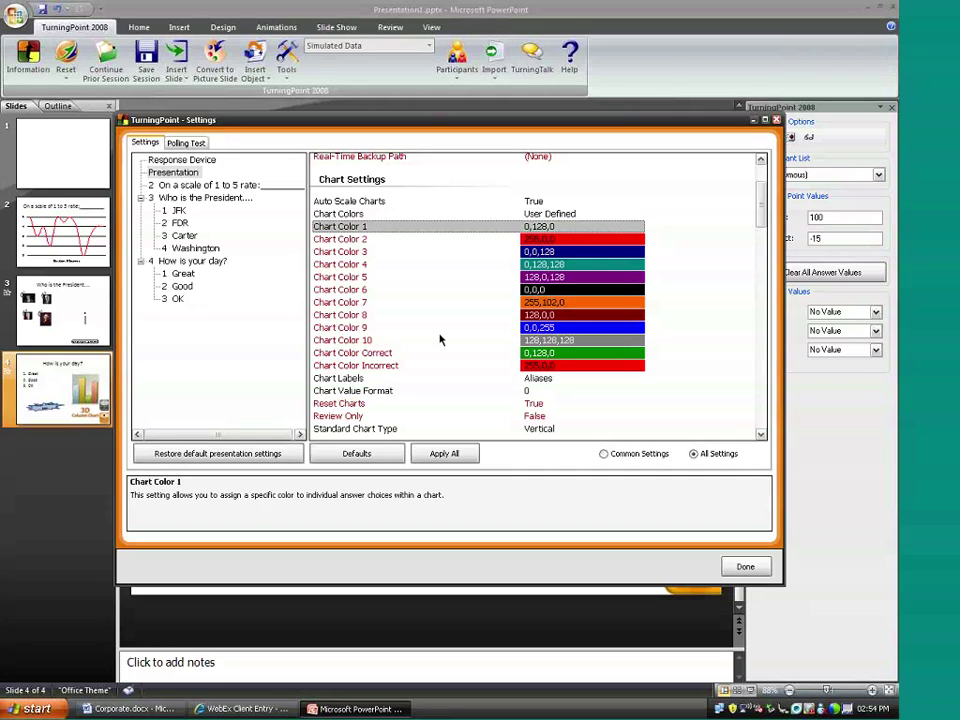
click(640, 254)
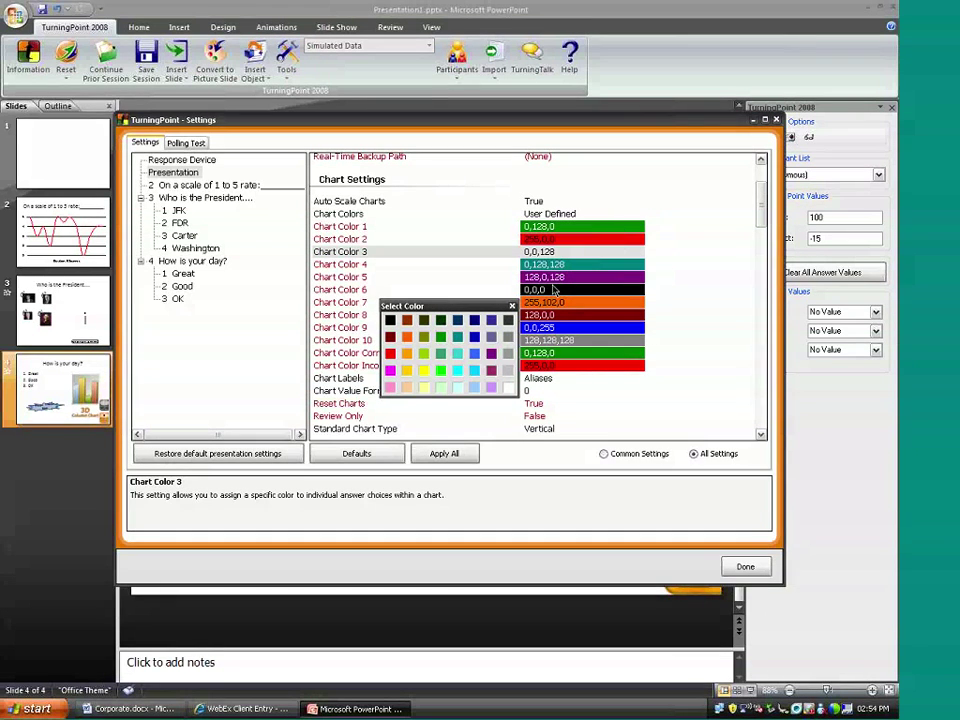
click(511, 306)
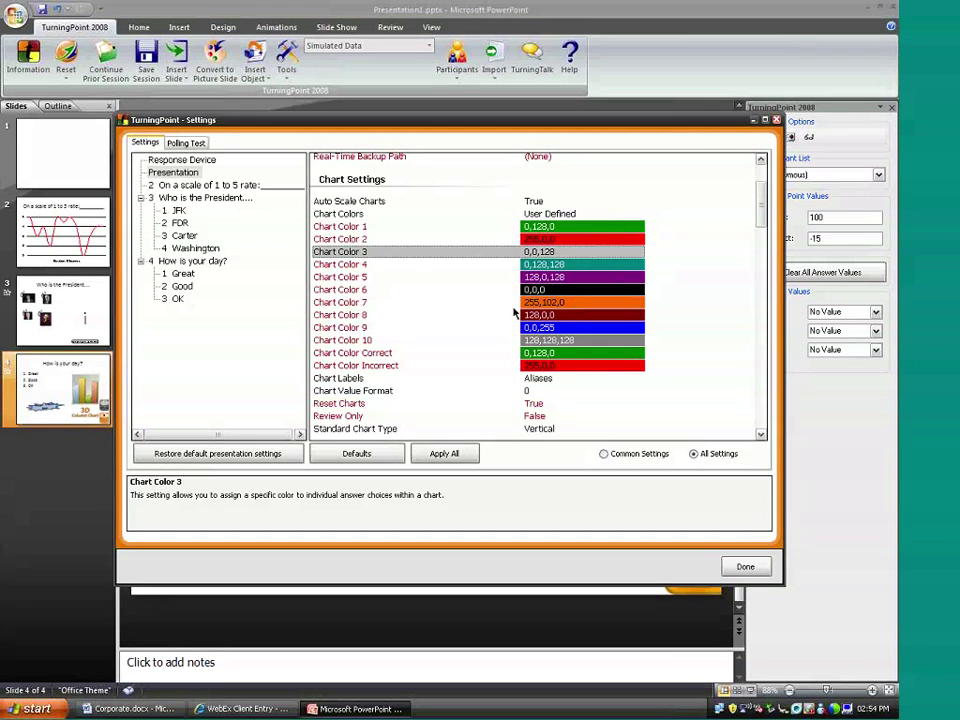
- Review the Chart Color 1 and Chart Labels settings and close the settings window
click(363, 227)
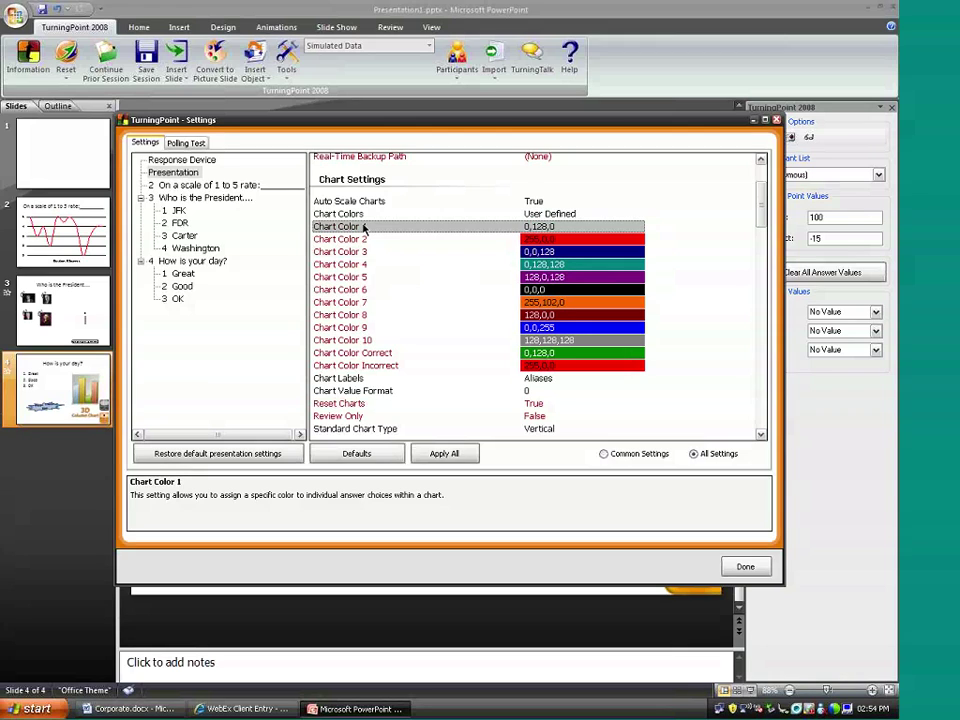
click(385, 379)
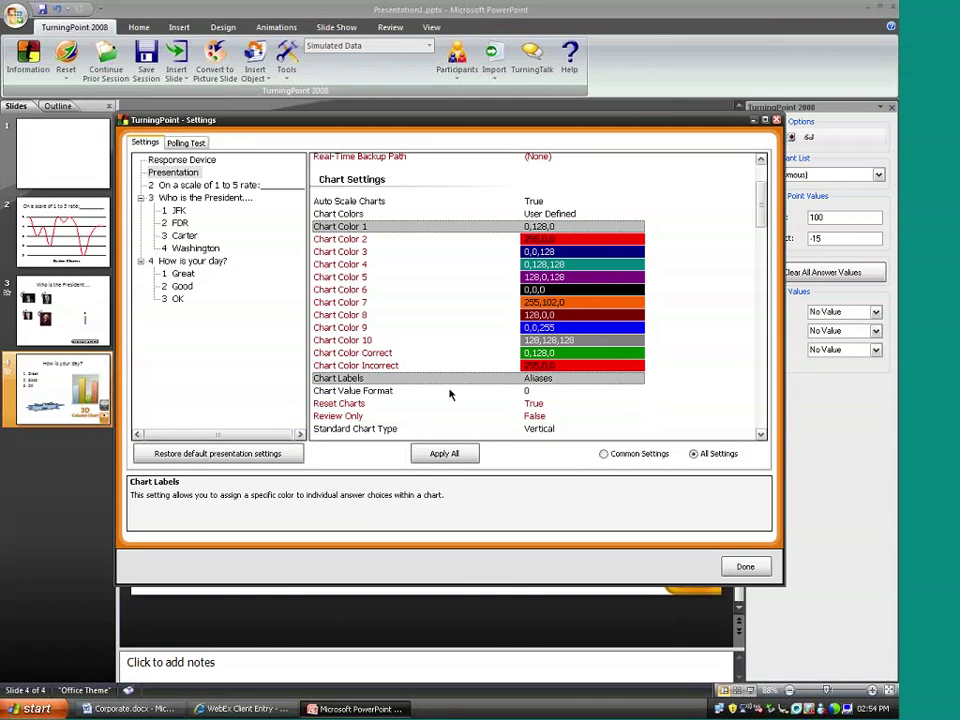
click(748, 566)
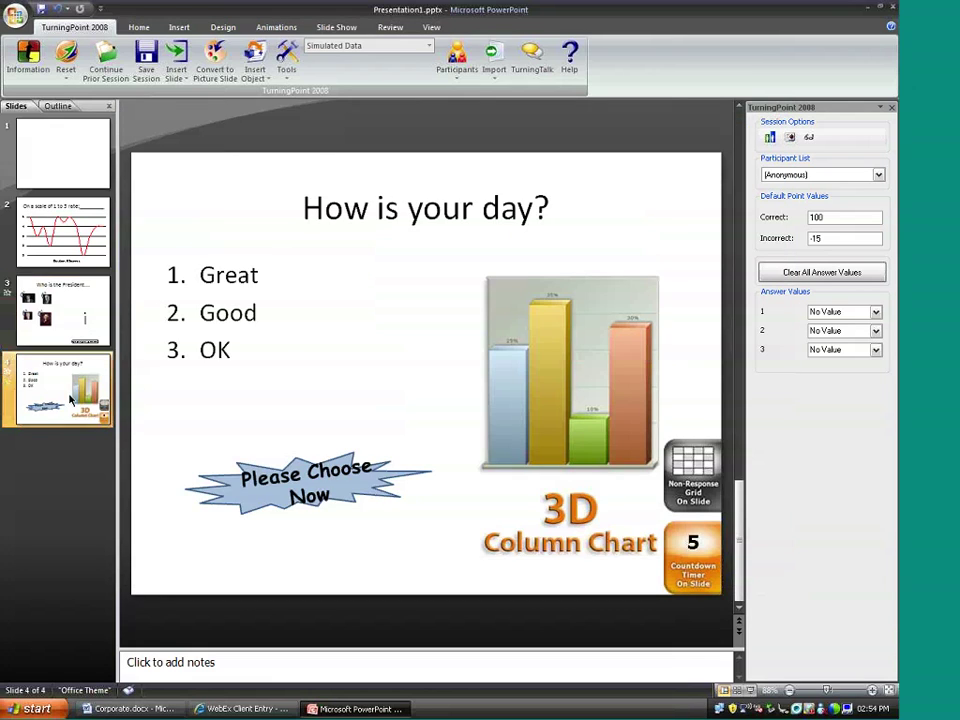
- Insert a Vertical Slide with the two answer choices "Good" and "great"
click(176, 66)
click(195, 94)
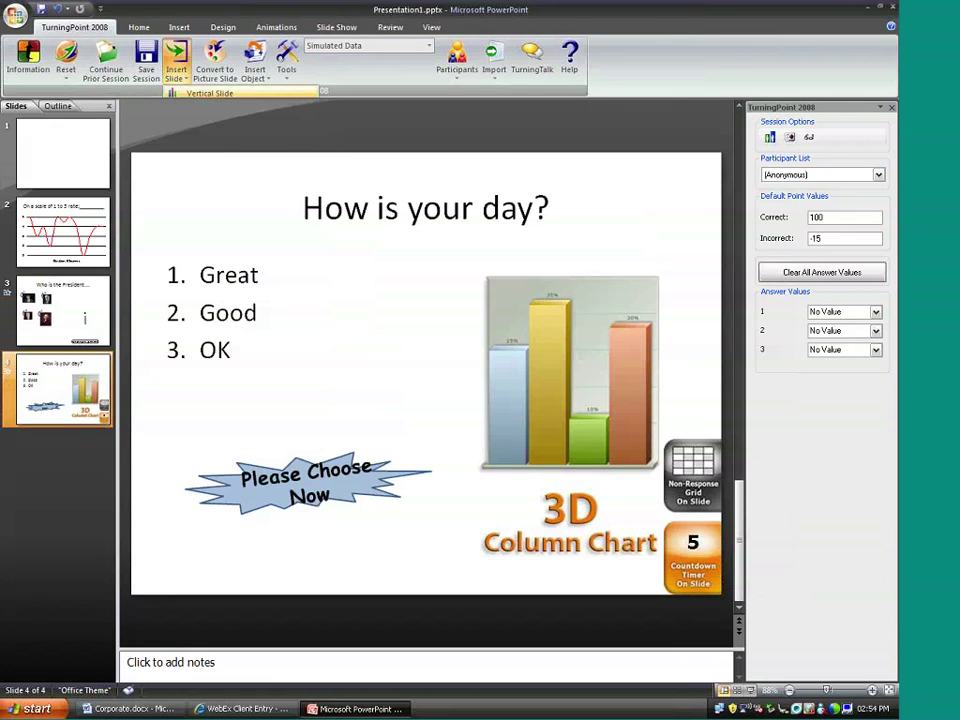
click(247, 276)
text(good)
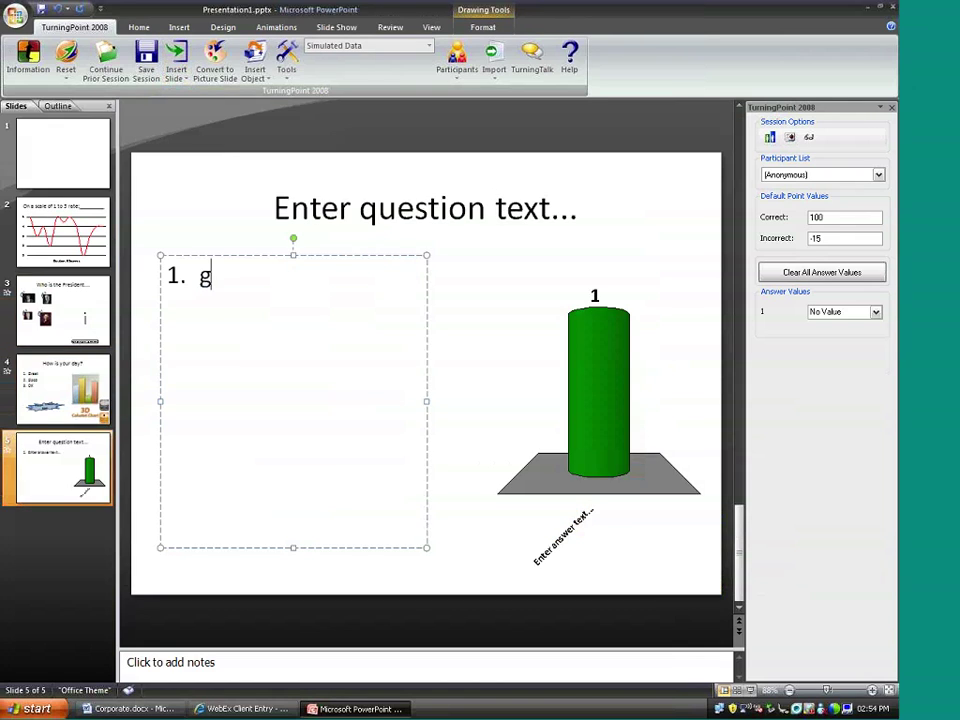
key(Return)
text(great)
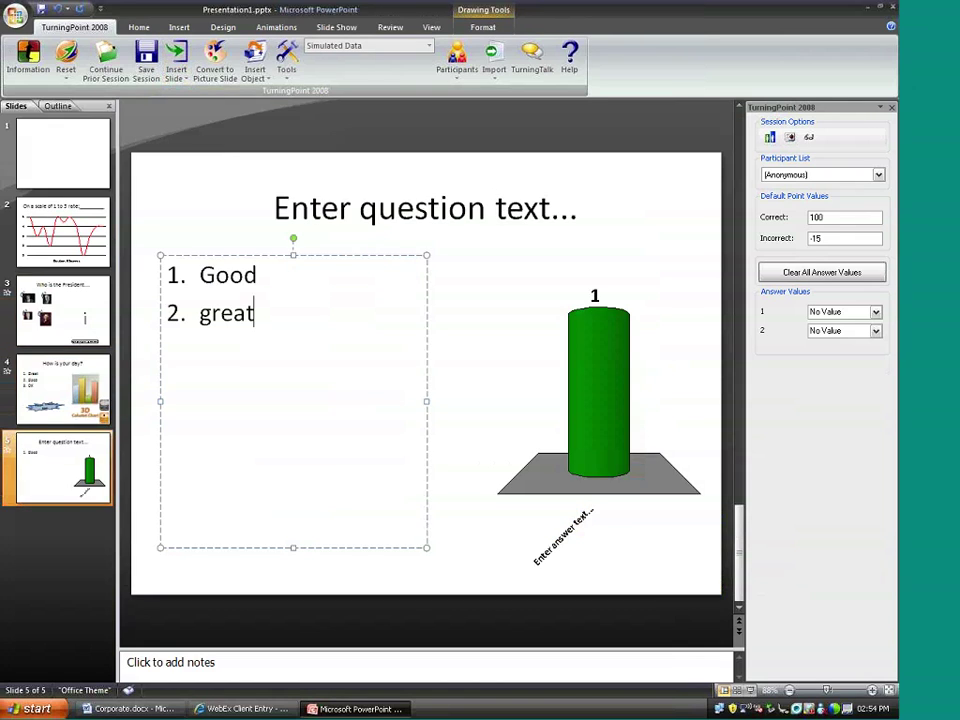
click(458, 319)
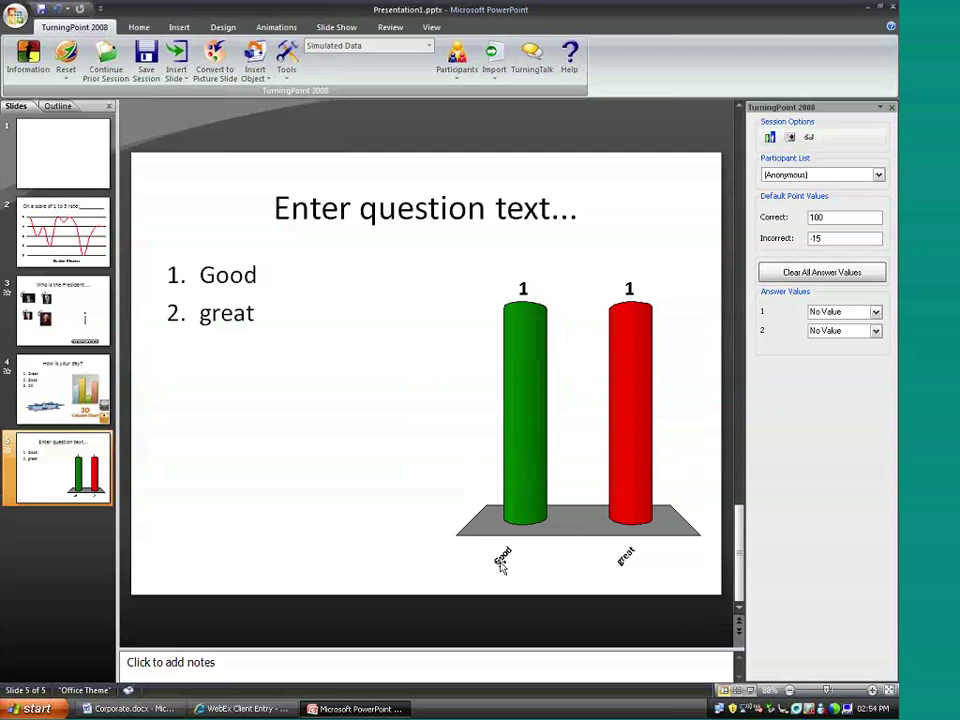
- Reopen the TurningPoint settings and display the chart settings for the whole presentation
click(299, 55)
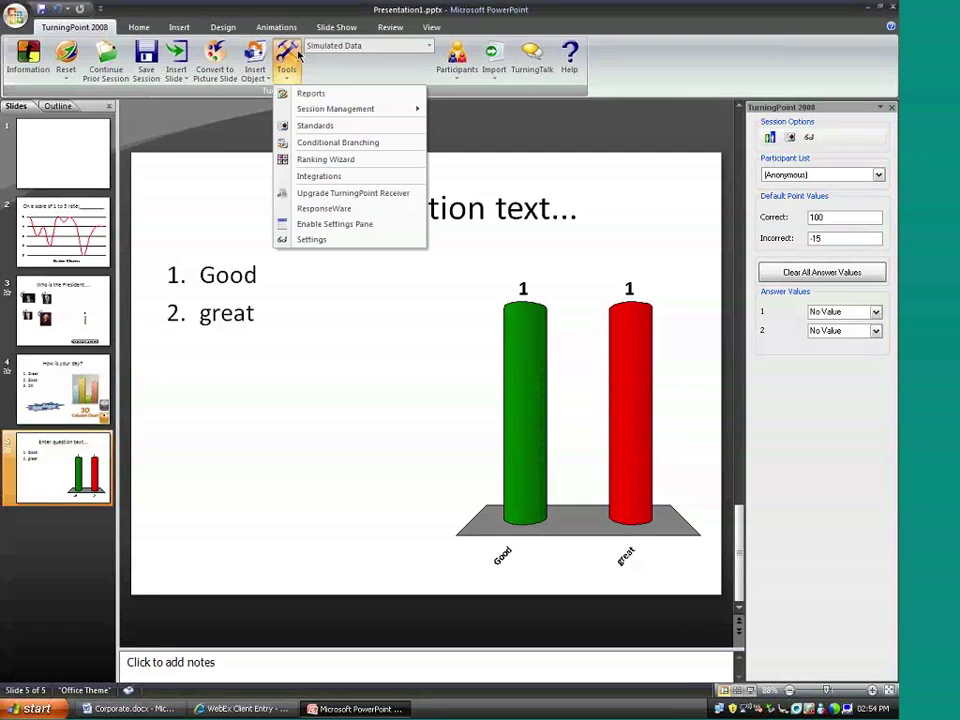
click(310, 238)
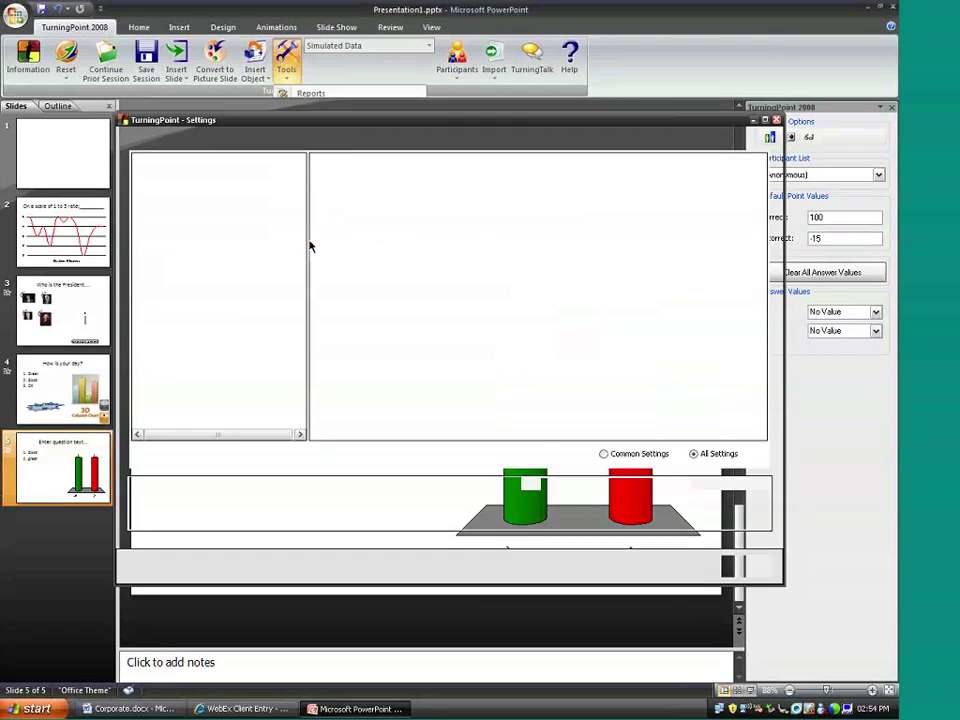
click(192, 176)
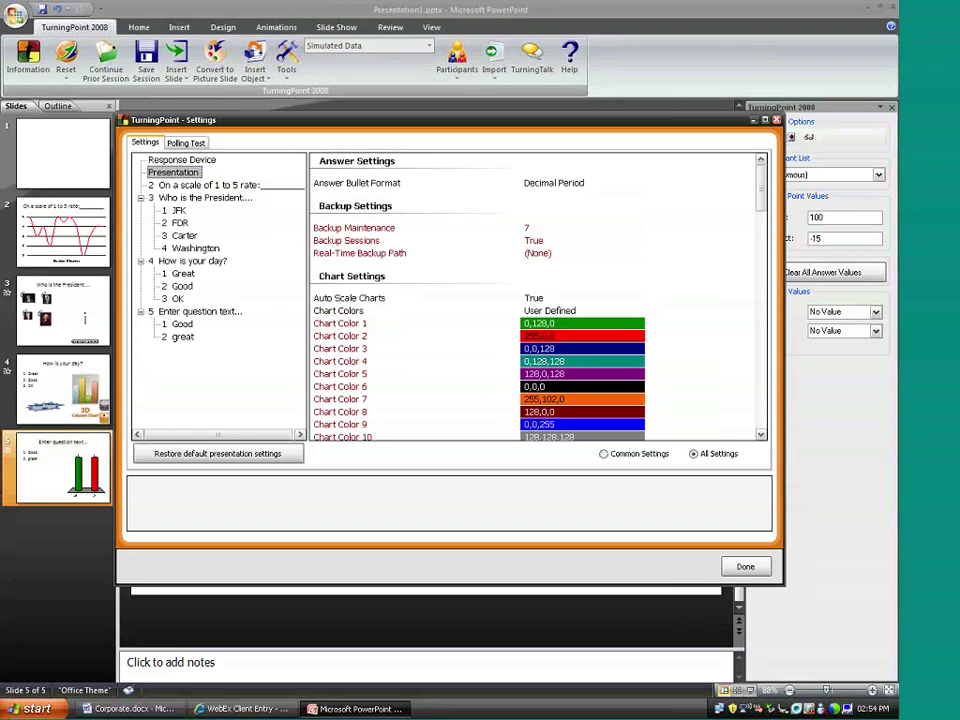
click(761, 201)
scroll(446, 332, down, 4)
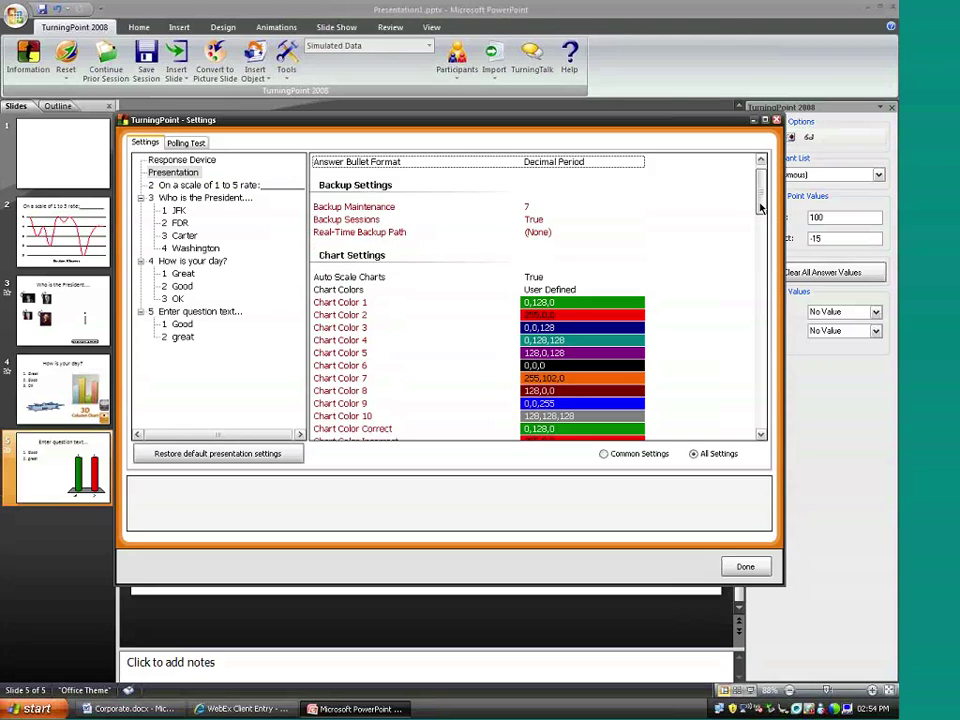
- Change the presentation's Chart Labels to Bullets and return them to Aliases
click(352, 316)
click(580, 315)
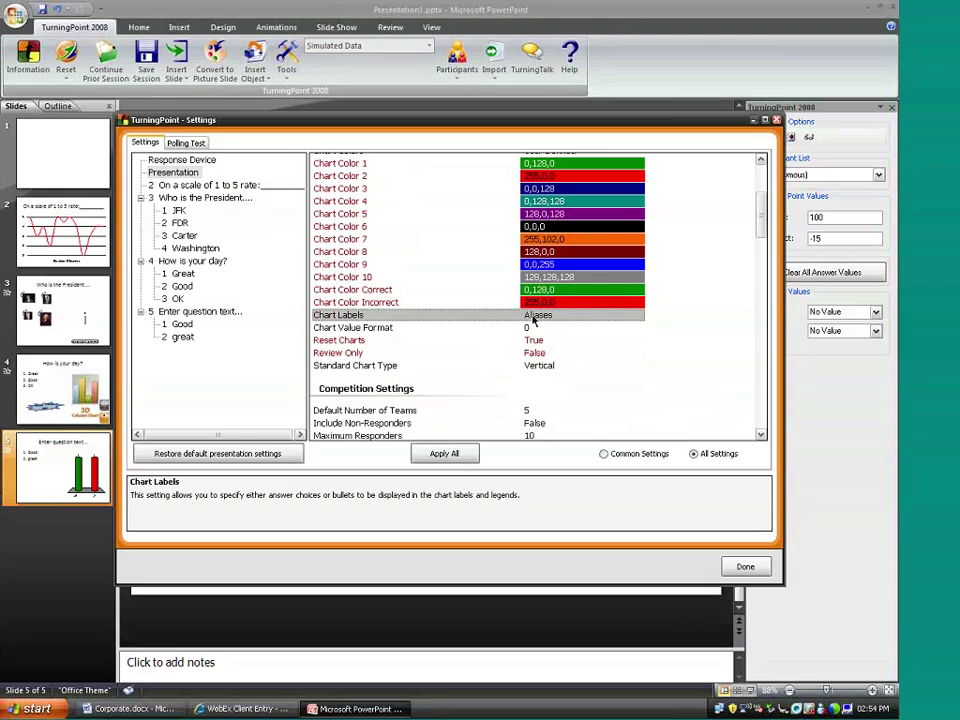
click(634, 315)
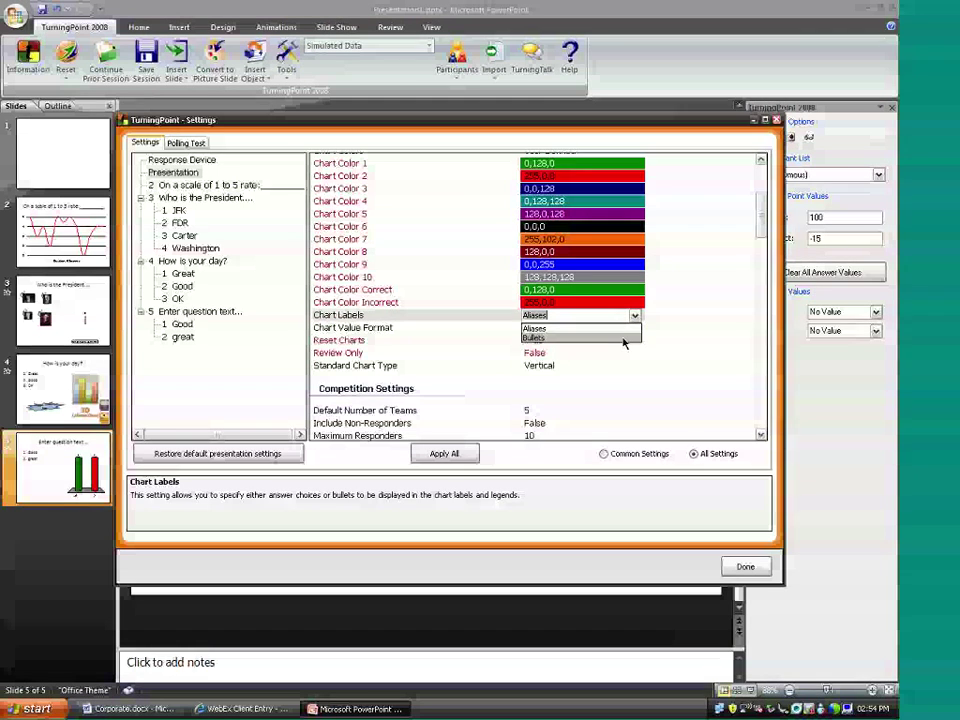
click(623, 339)
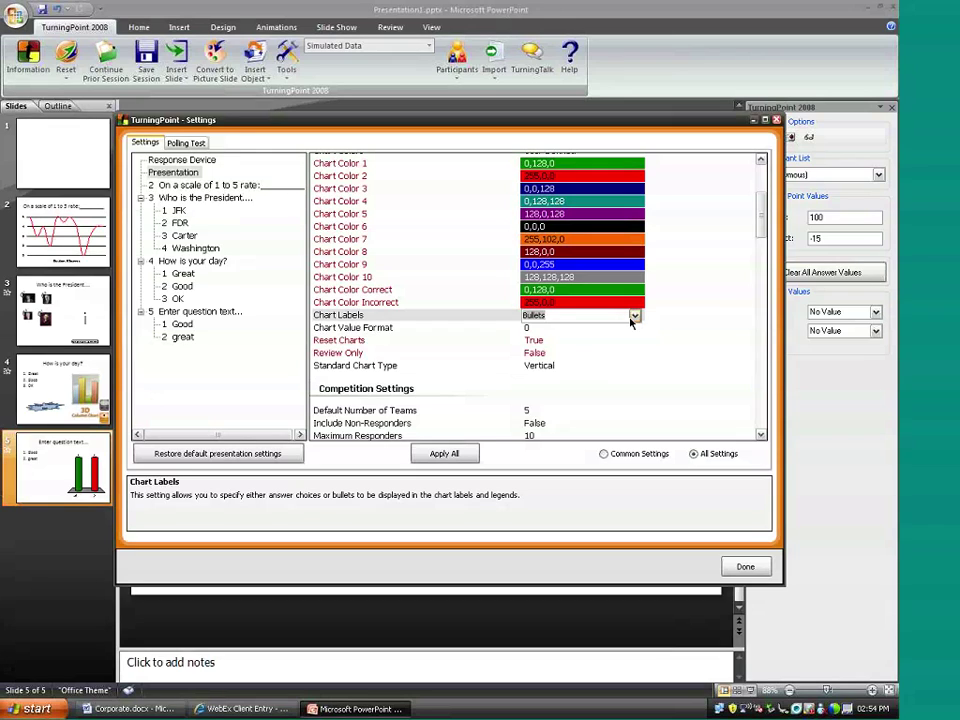
click(632, 317)
click(626, 328)
- Examine the description and available options of the Chart Value Format setting
click(392, 330)
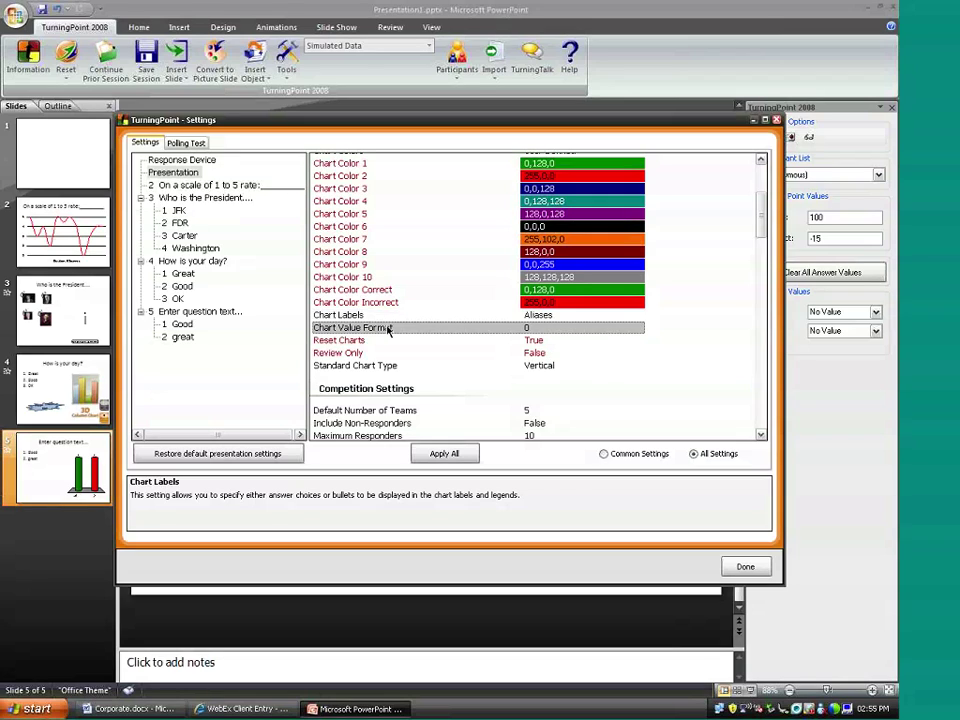
click(528, 331)
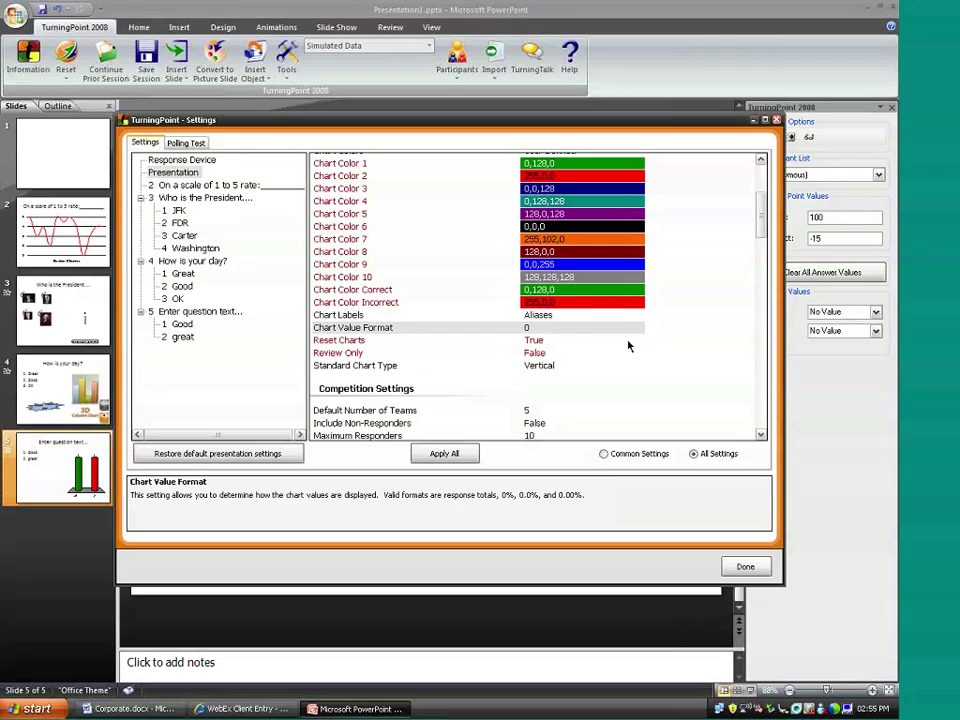
click(634, 328)
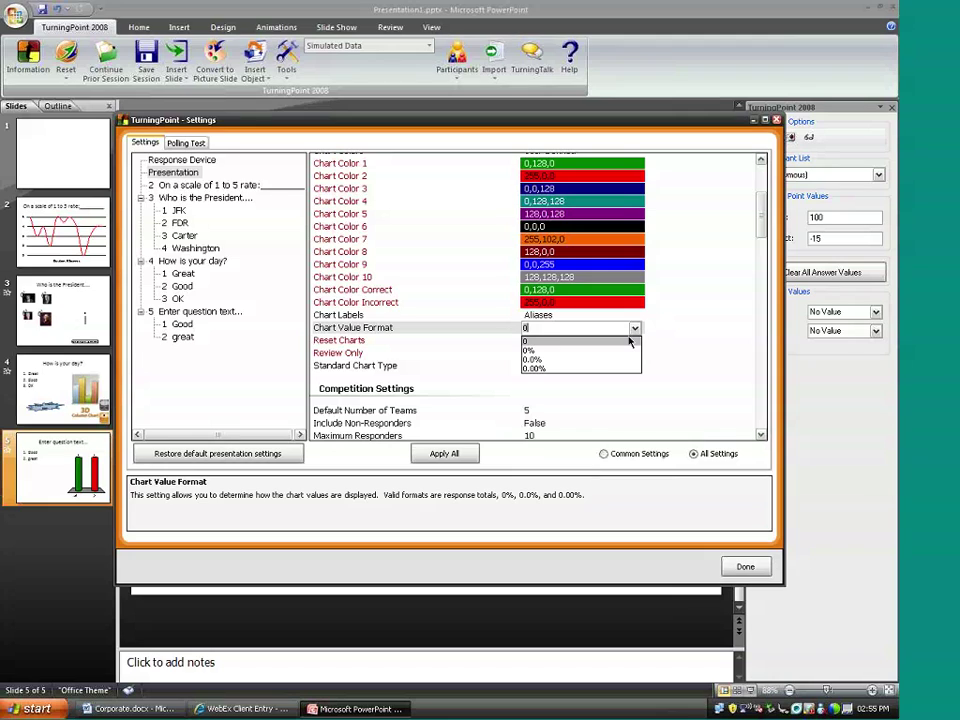
- Examine the description and the True/False options of the Review Only chart setting
click(349, 357)
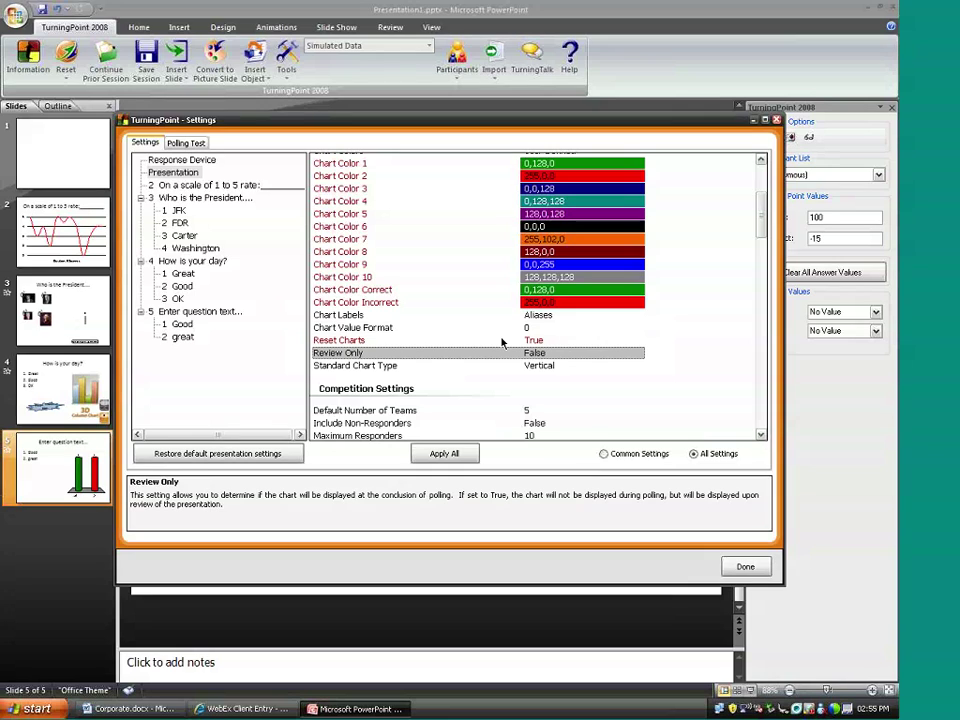
click(533, 353)
click(635, 354)
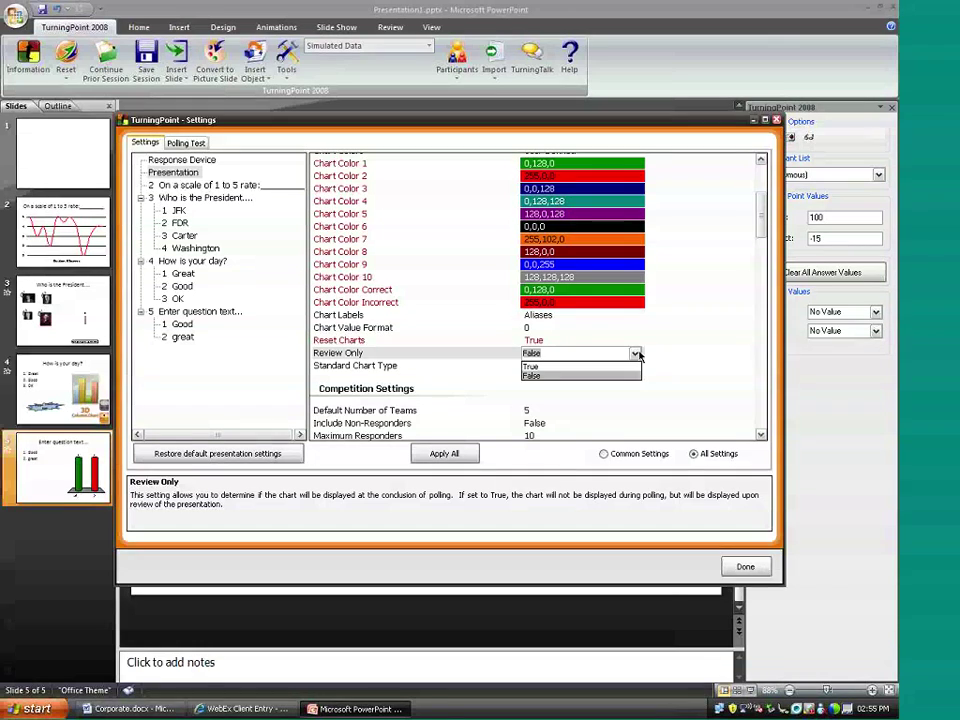
click(636, 354)
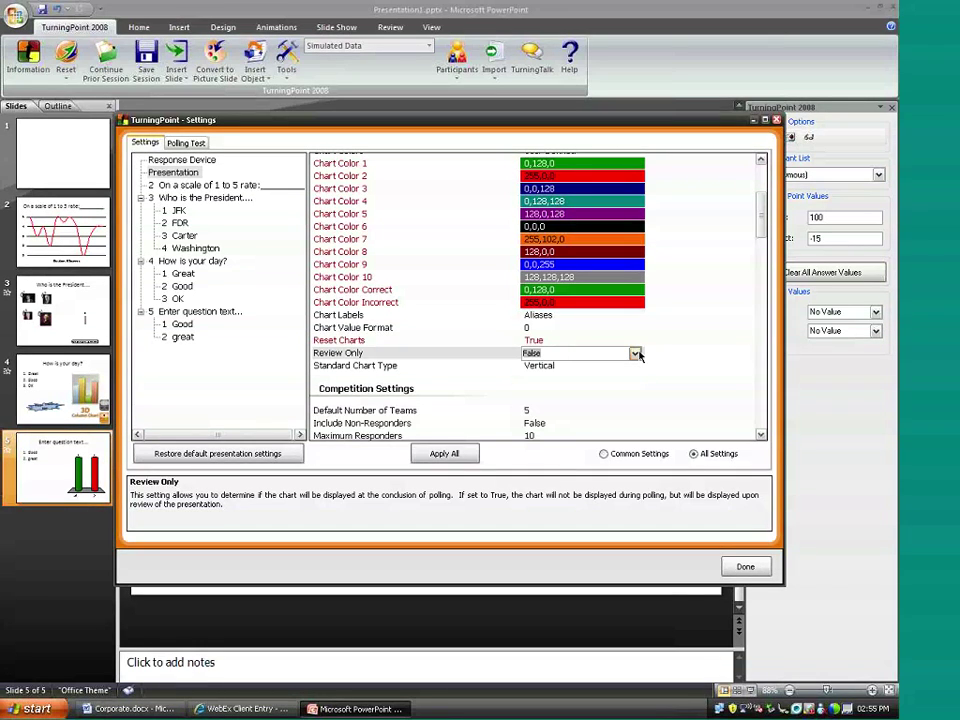
- Examine the description and True/False options of the presentation's Countdown response reminder, leave False selected, and close the settings
scroll(756, 342, down, 10)
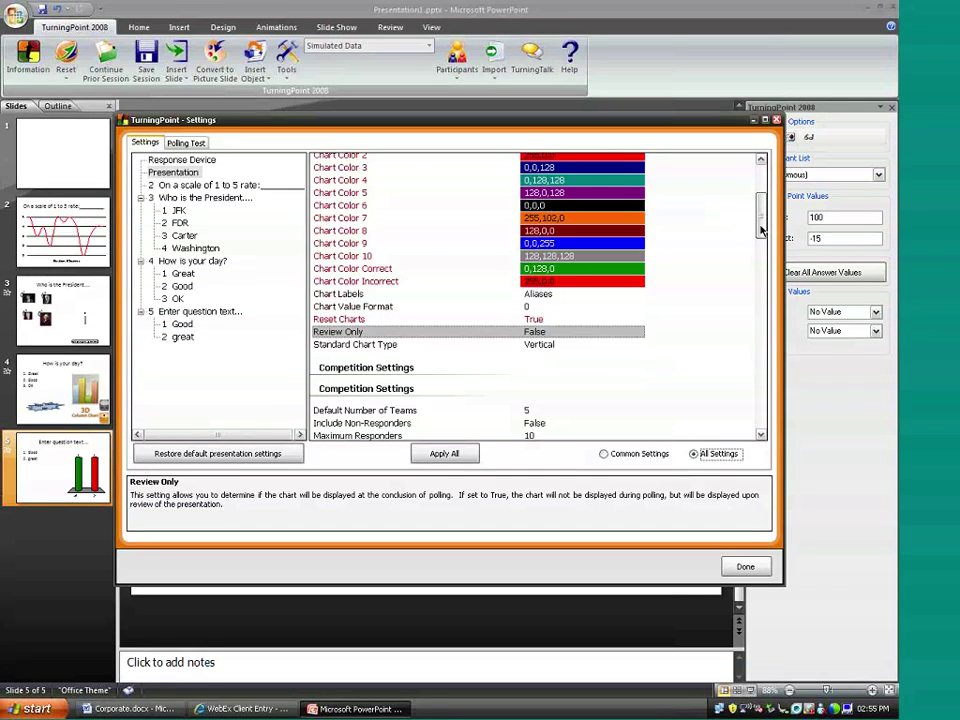
scroll(756, 342, down, 6)
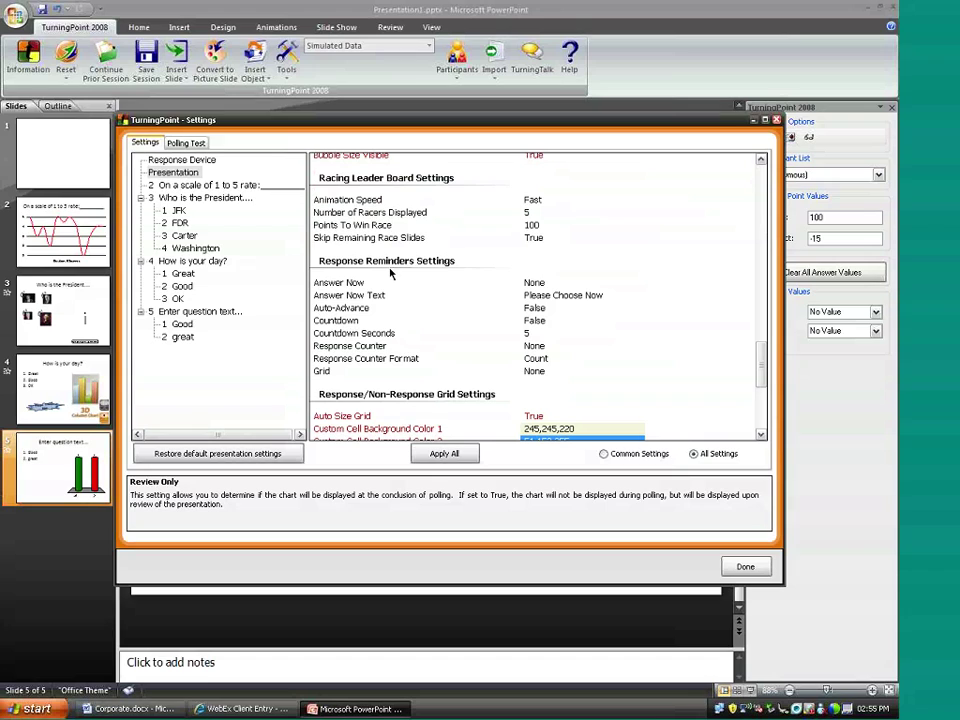
click(360, 320)
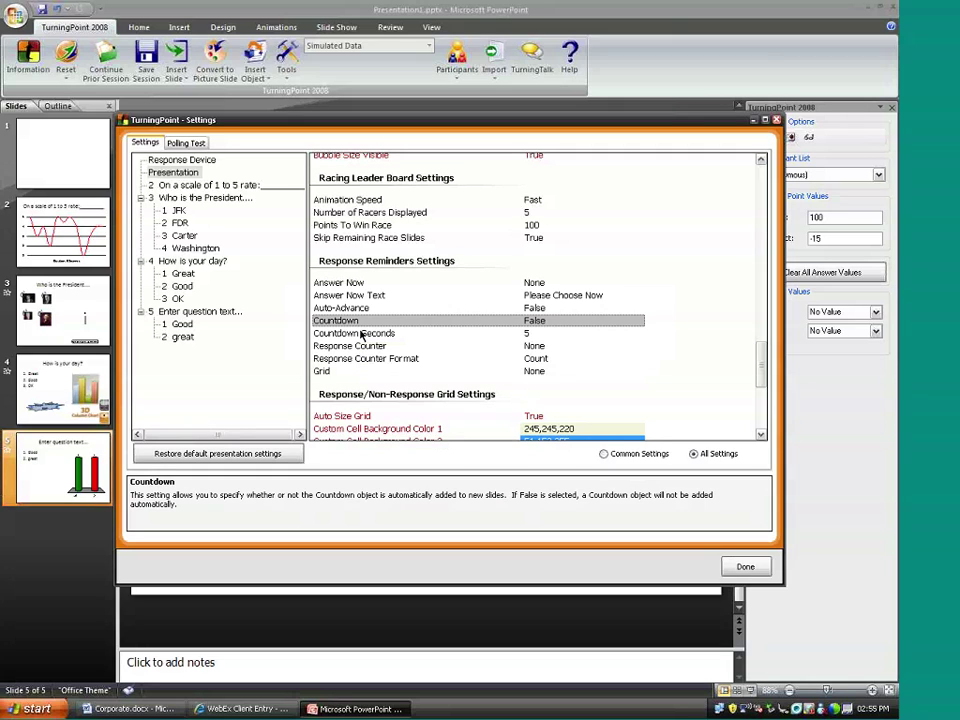
click(634, 322)
click(634, 322)
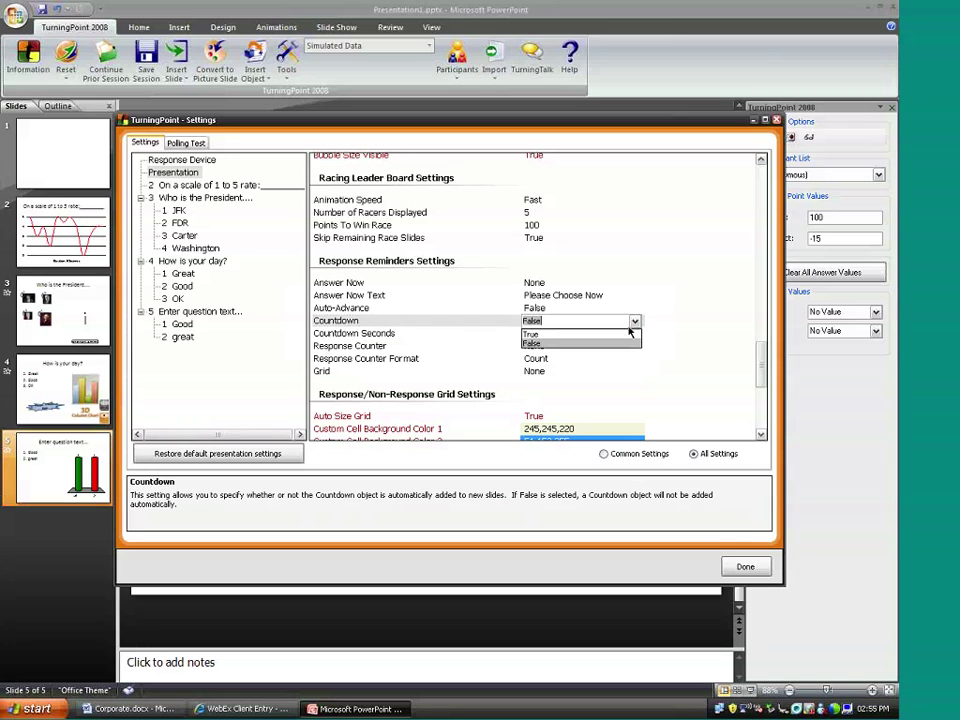
click(606, 342)
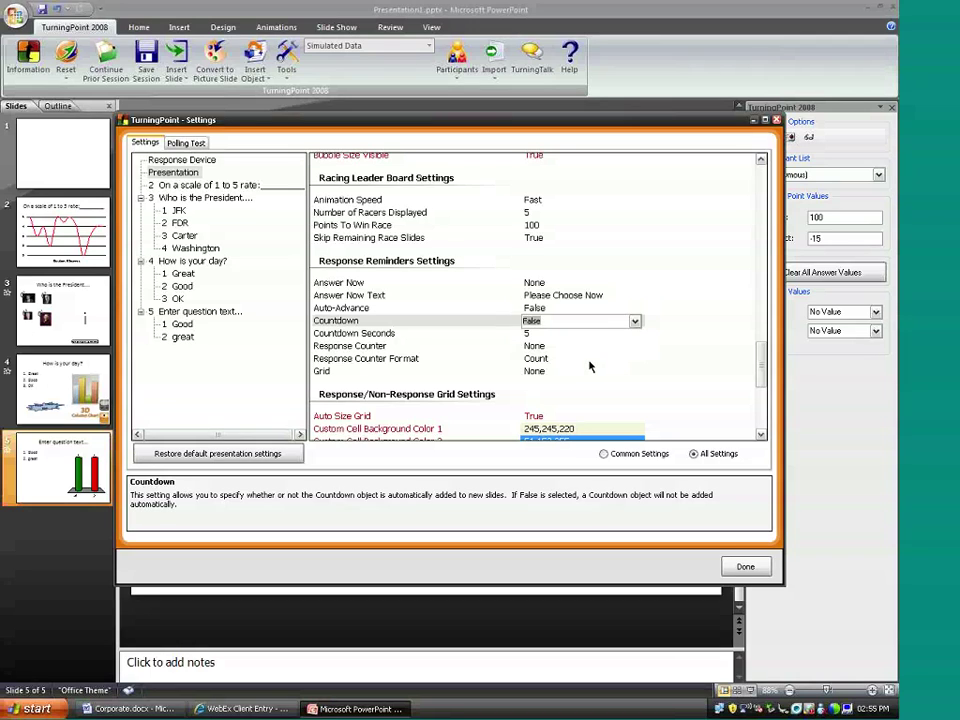
click(745, 566)
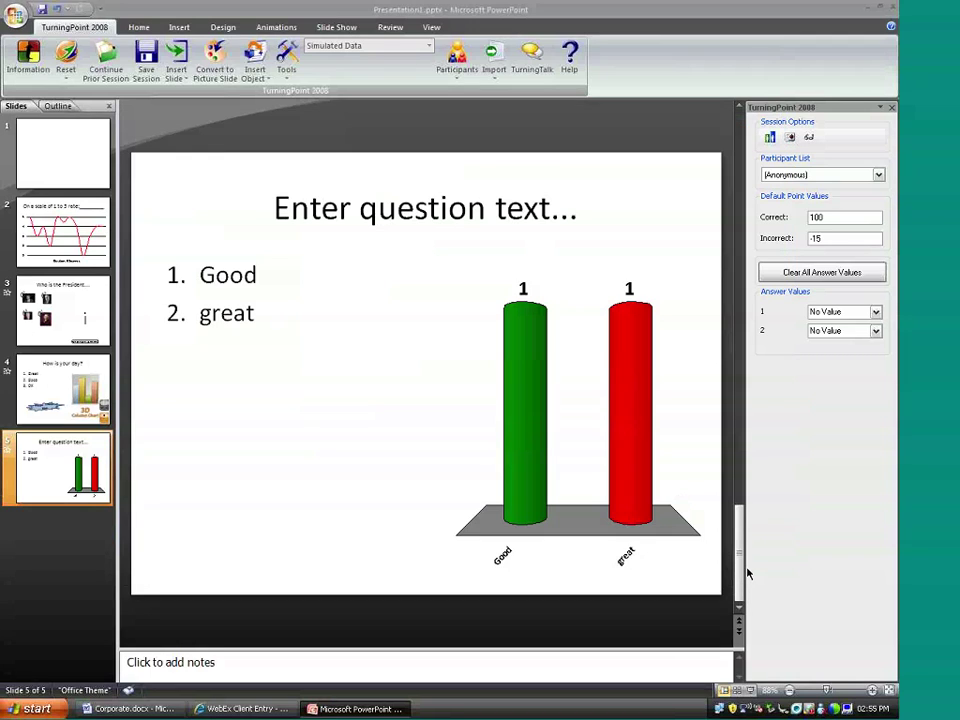